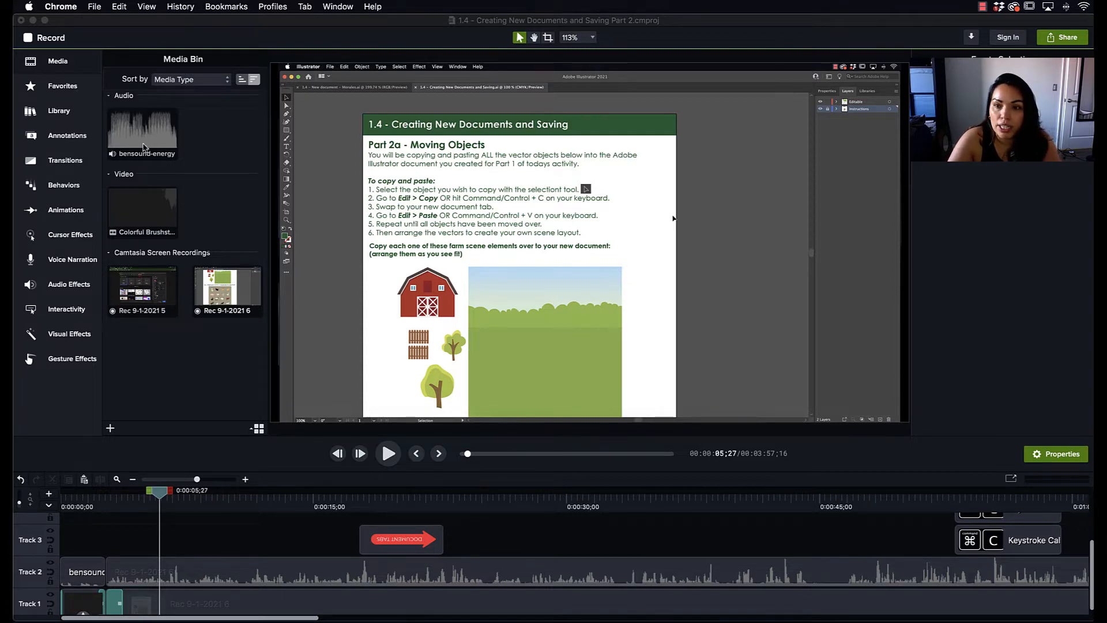
- Preview the transition from the intro clip to the screen recording by scrubbing the playhead to about 3 seconds
left_click_drag(164, 494, 108, 483)
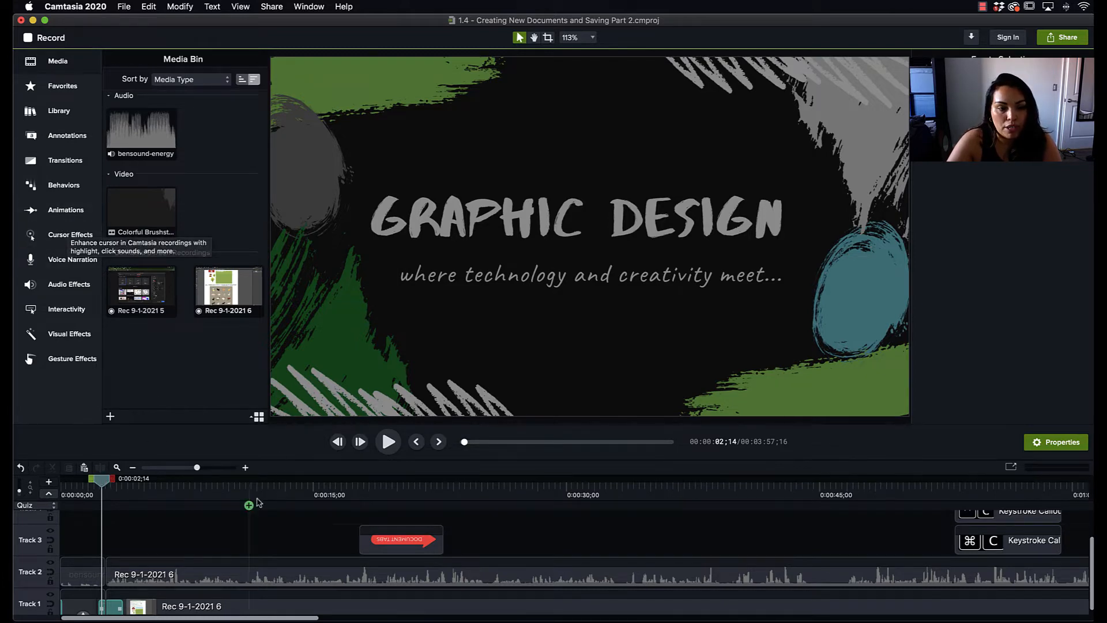
left_click_drag(104, 483, 117, 483)
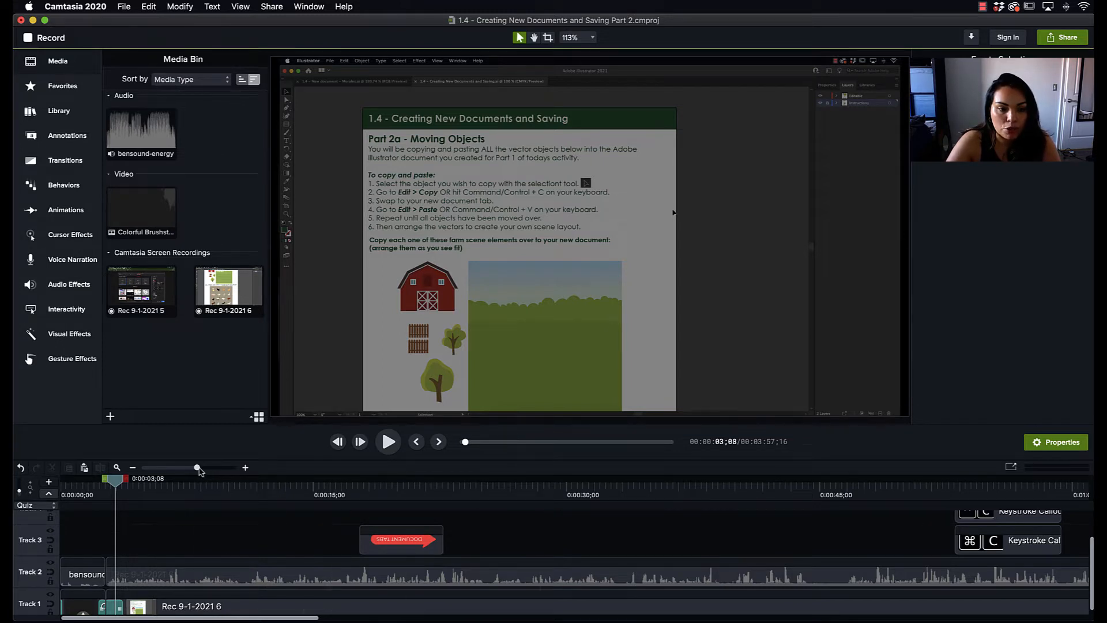
- Select the quiet timeline range from 0:00:44;12 to 0:00:46;23 and display its range deletion options
left_click_drag(197, 468, 205, 467)
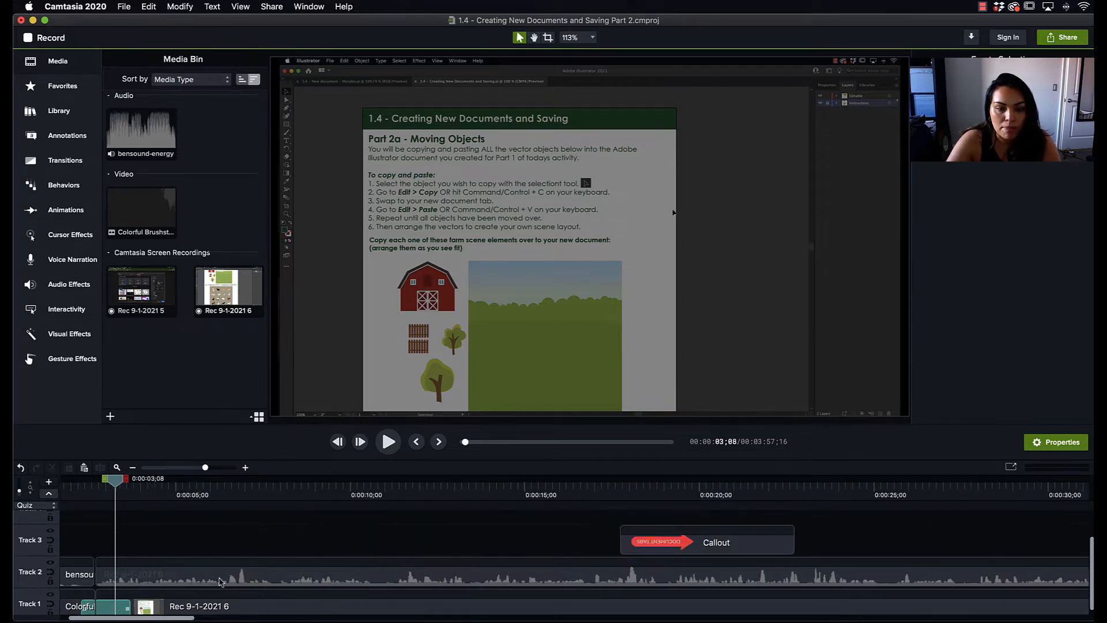
left_click_drag(193, 619, 260, 619)
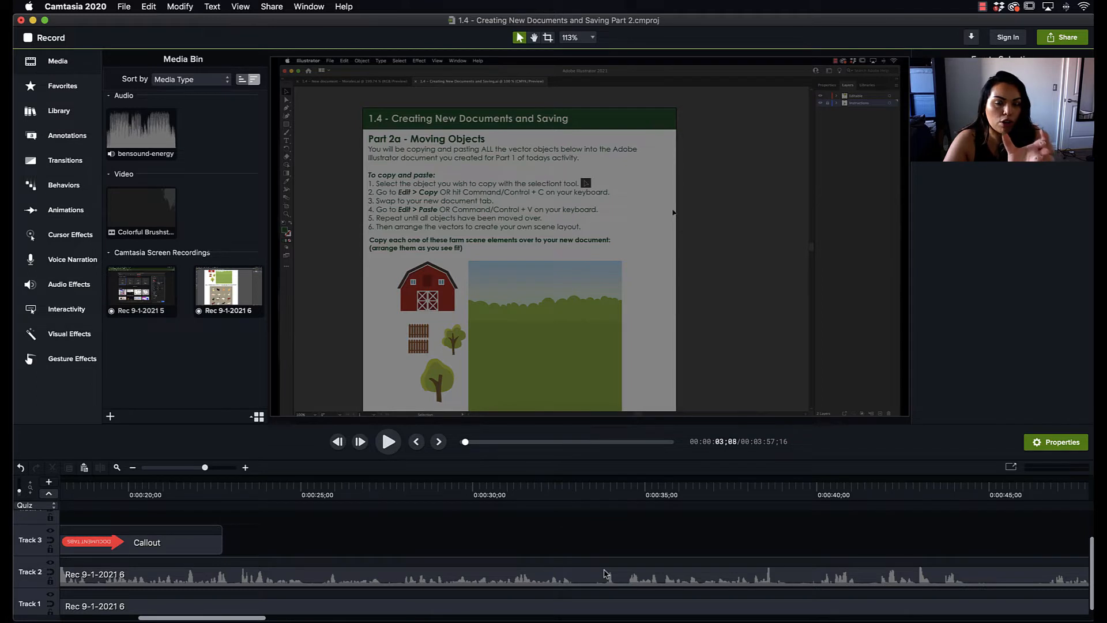
scroll(618, 560, "right", 1)
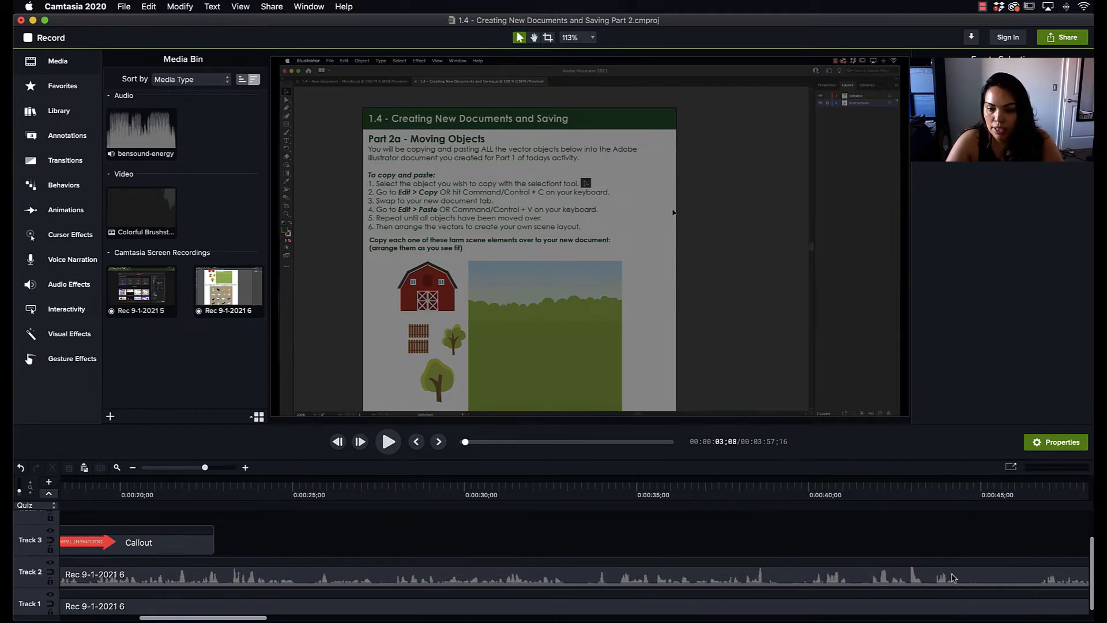
left_click(960, 491)
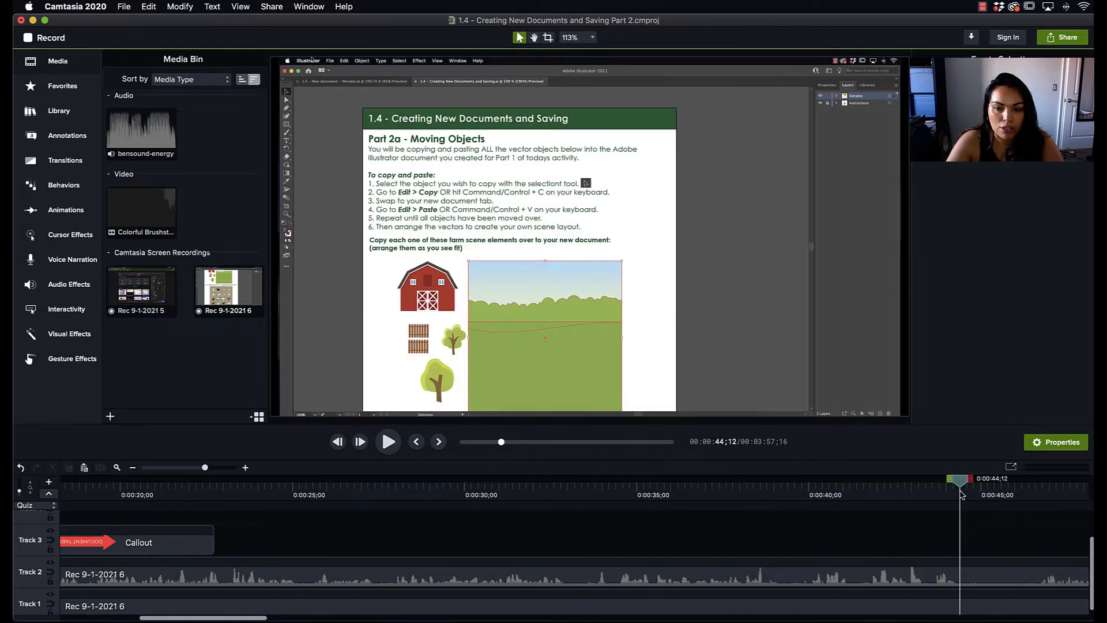
left_click_drag(972, 482, 1053, 483)
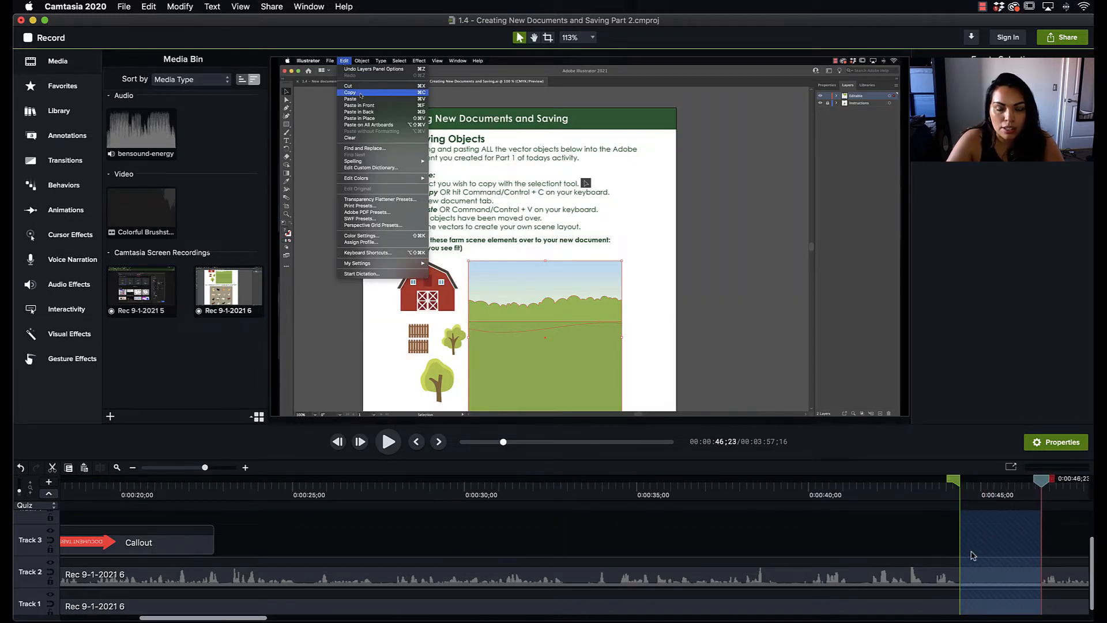
right_click(985, 536)
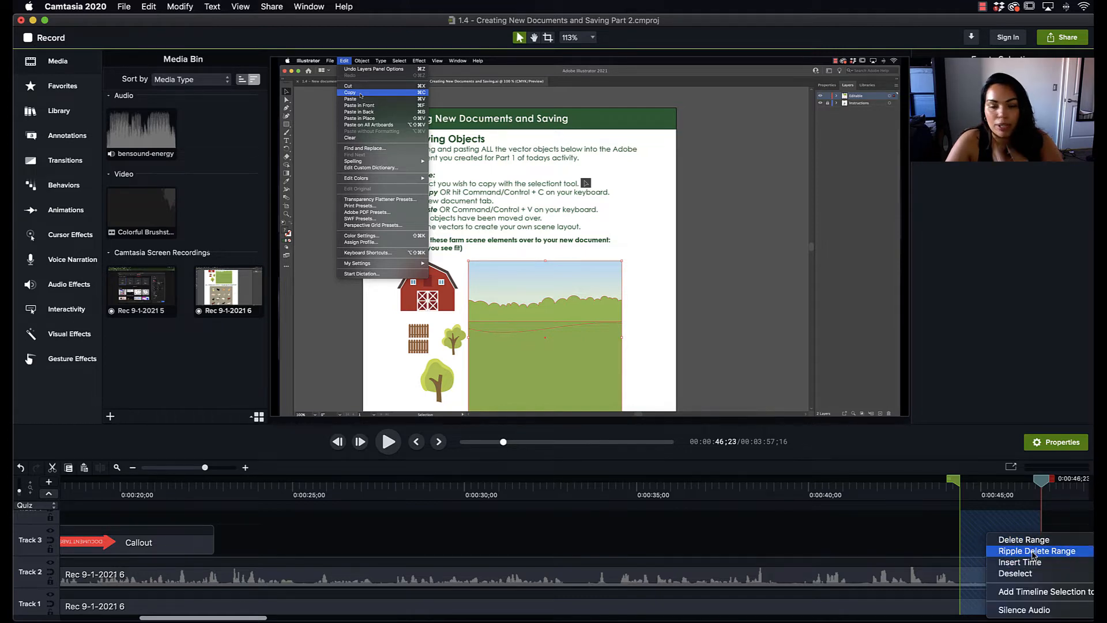
left_click(854, 551)
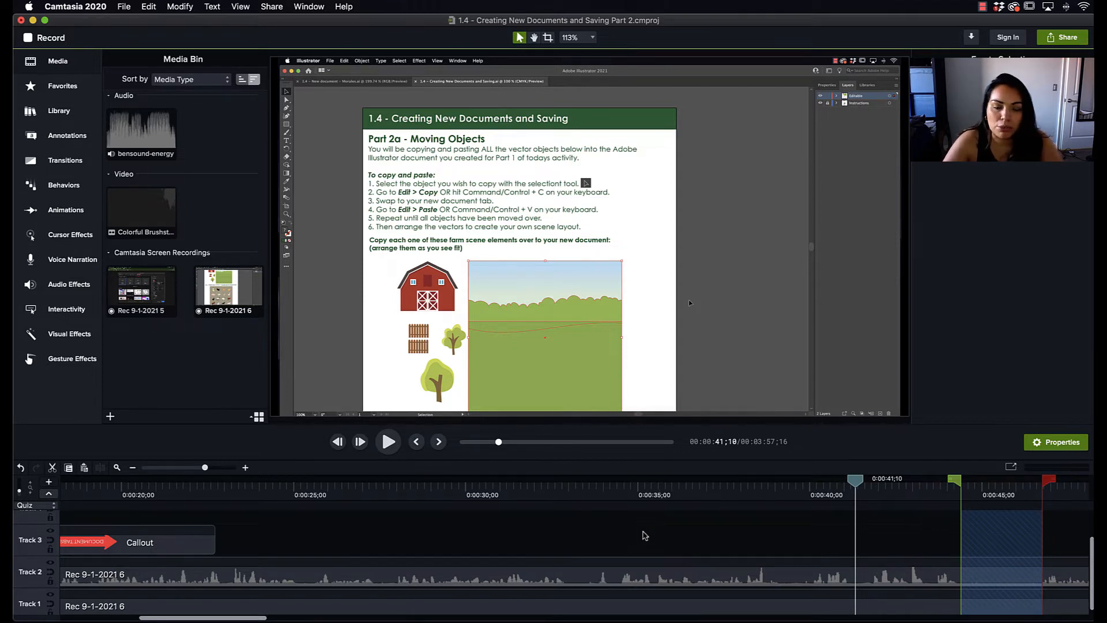
- Preview the DOCUMENT TABS arrow callout on Track 3 by scrubbing the playhead to 0:00:17;28
scroll(634, 538, "left", 2)
left_click_drag(239, 619, 170, 618)
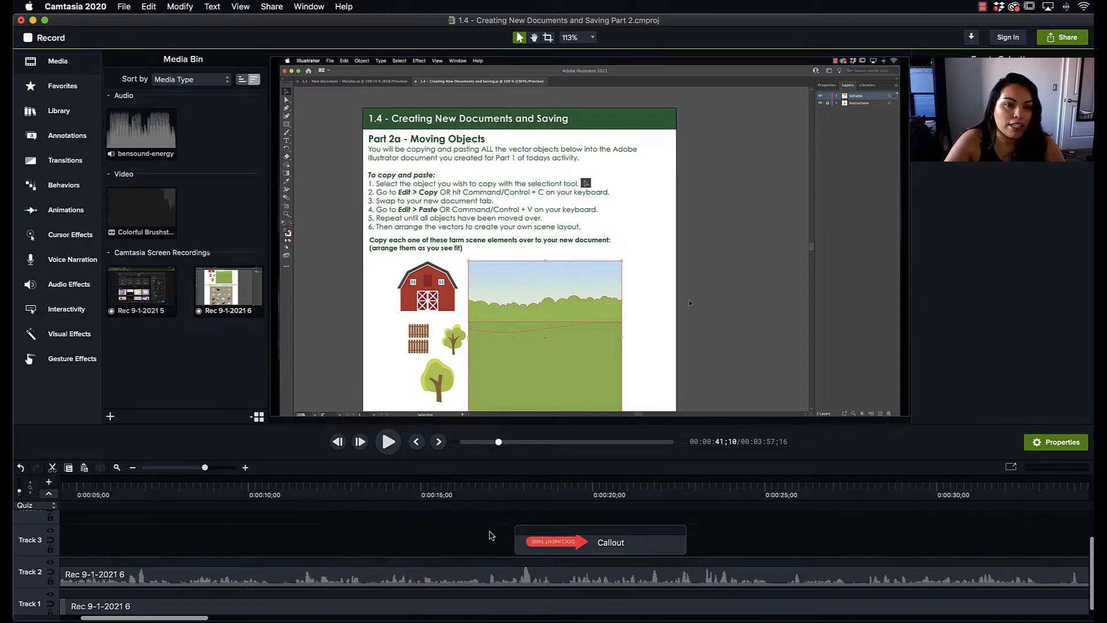
left_click(511, 489)
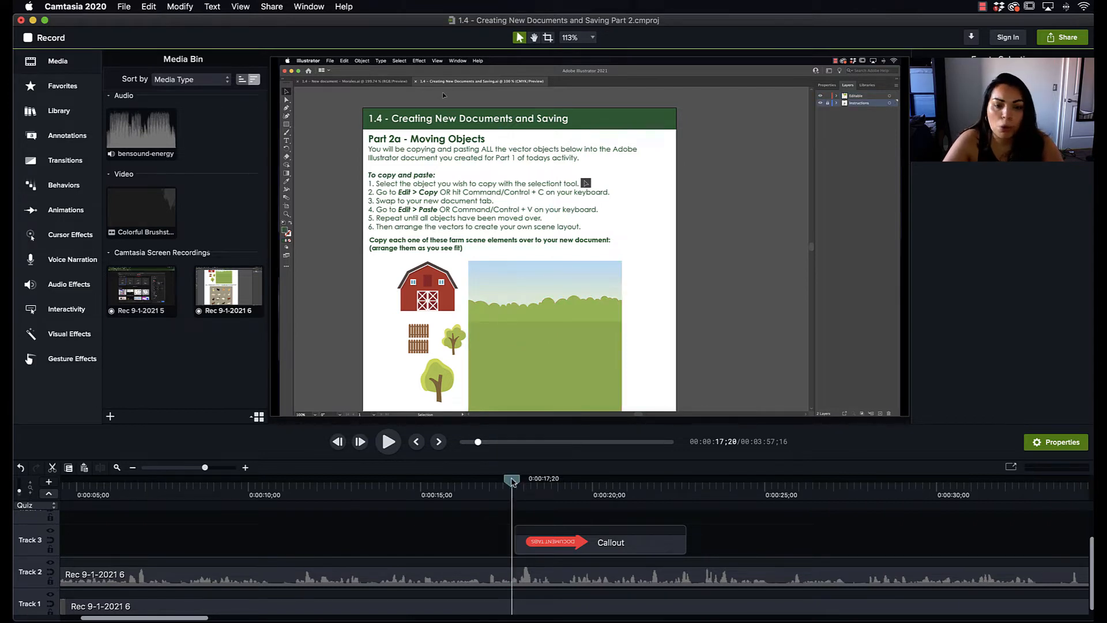
left_click_drag(512, 481, 521, 481)
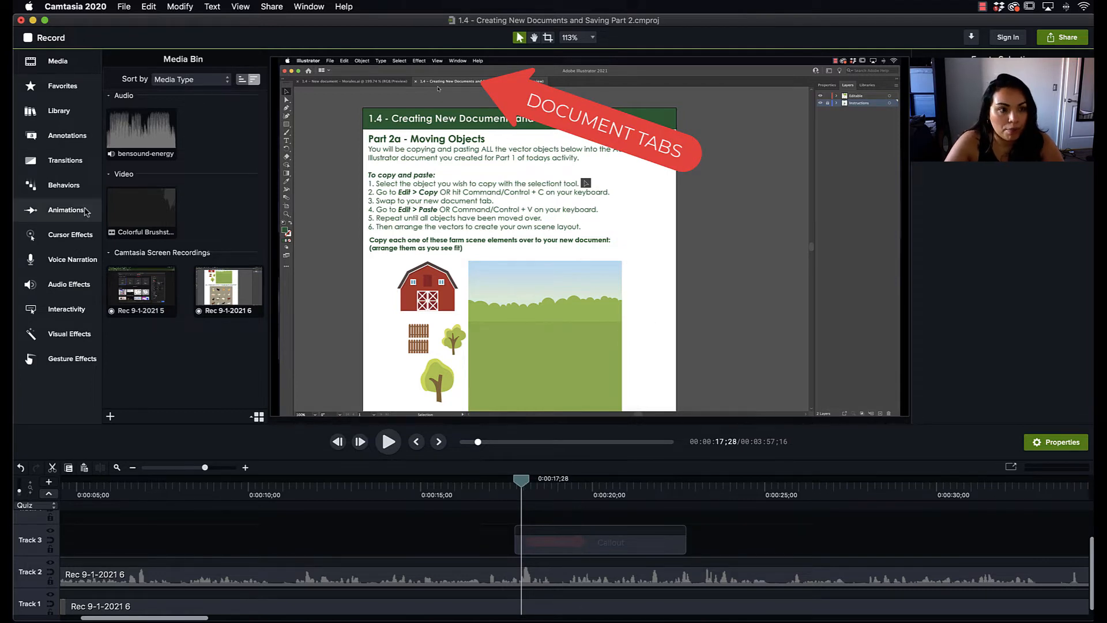
scroll(563, 544, "right", 2)
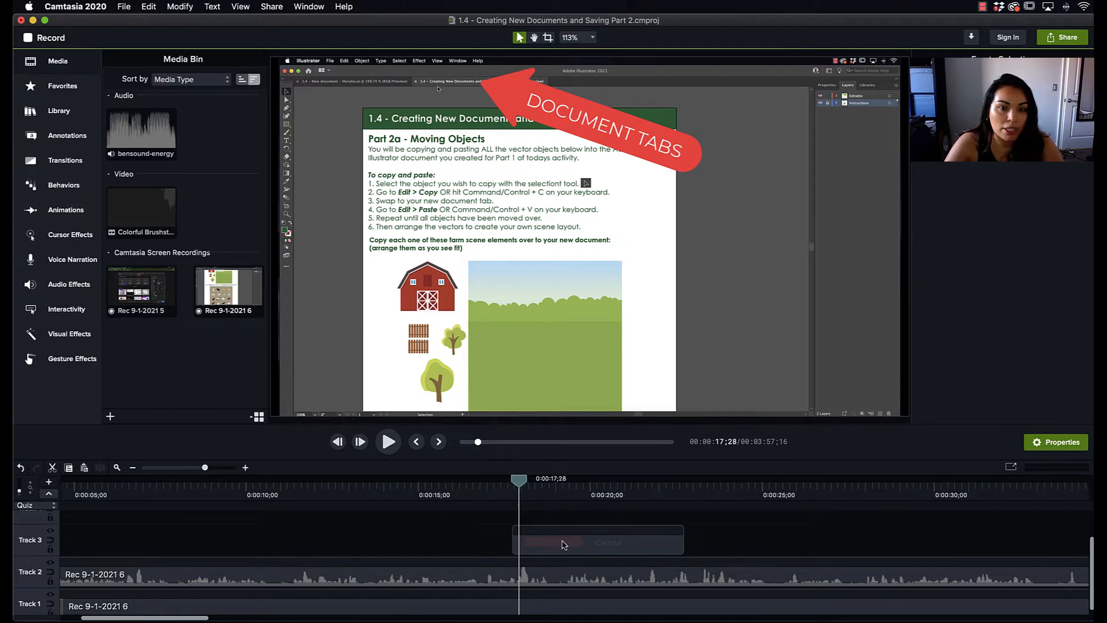
scroll(564, 544, "right", 2)
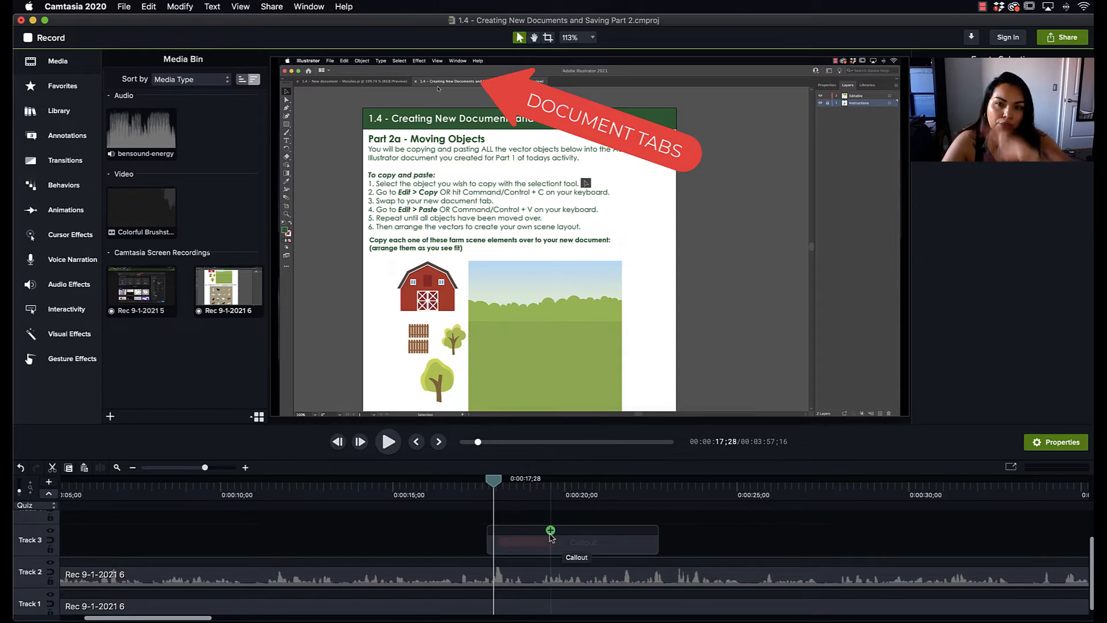
- Preview the Command+C and Control+C keystroke callouts by scrubbing the playhead to 0:01:42;27
left_click(840, 496)
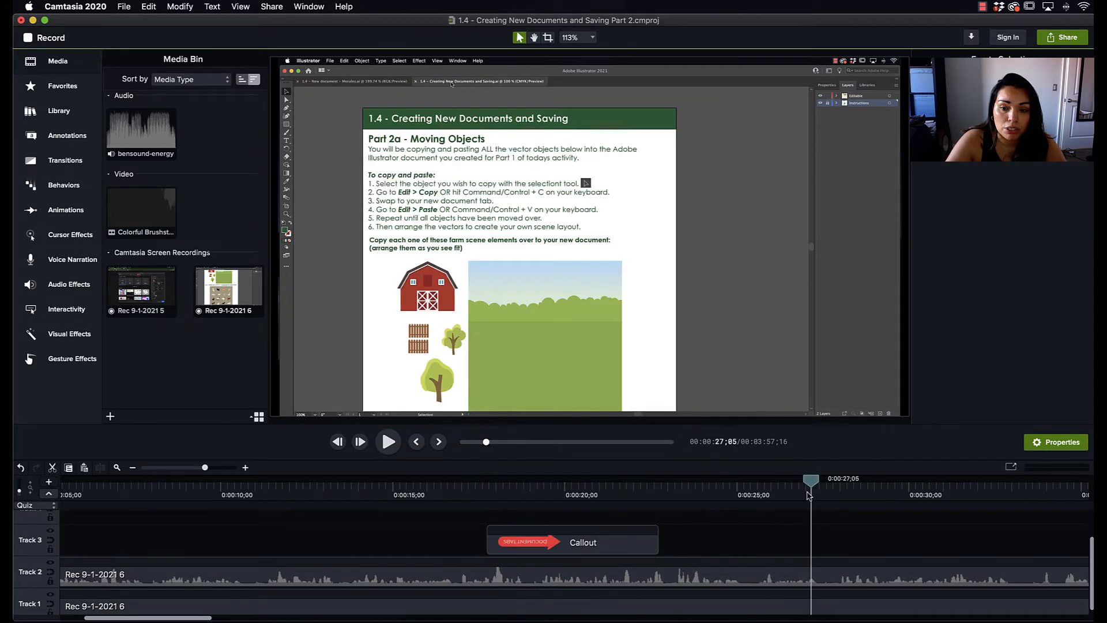
scroll(897, 556, "right", 10)
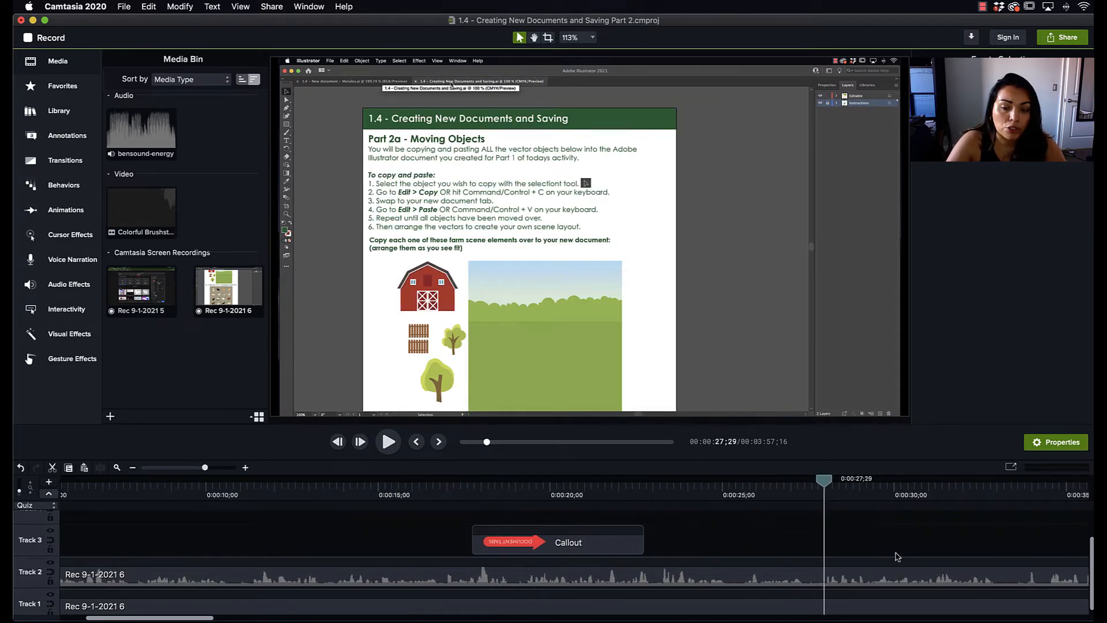
scroll(897, 556, "right", 10)
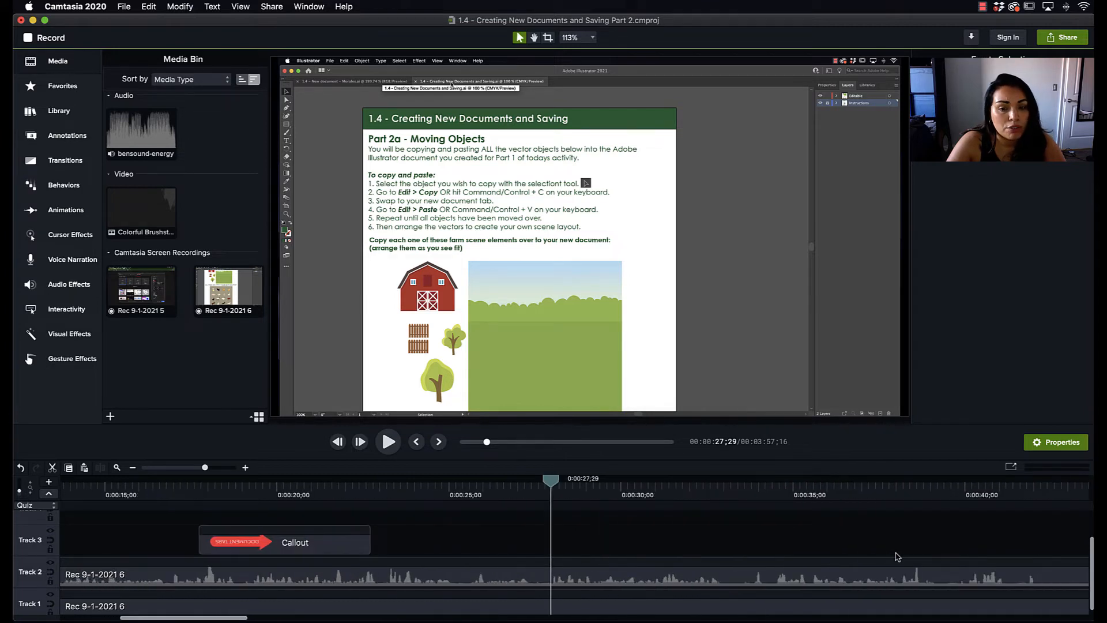
scroll(549, 592, "right", 2)
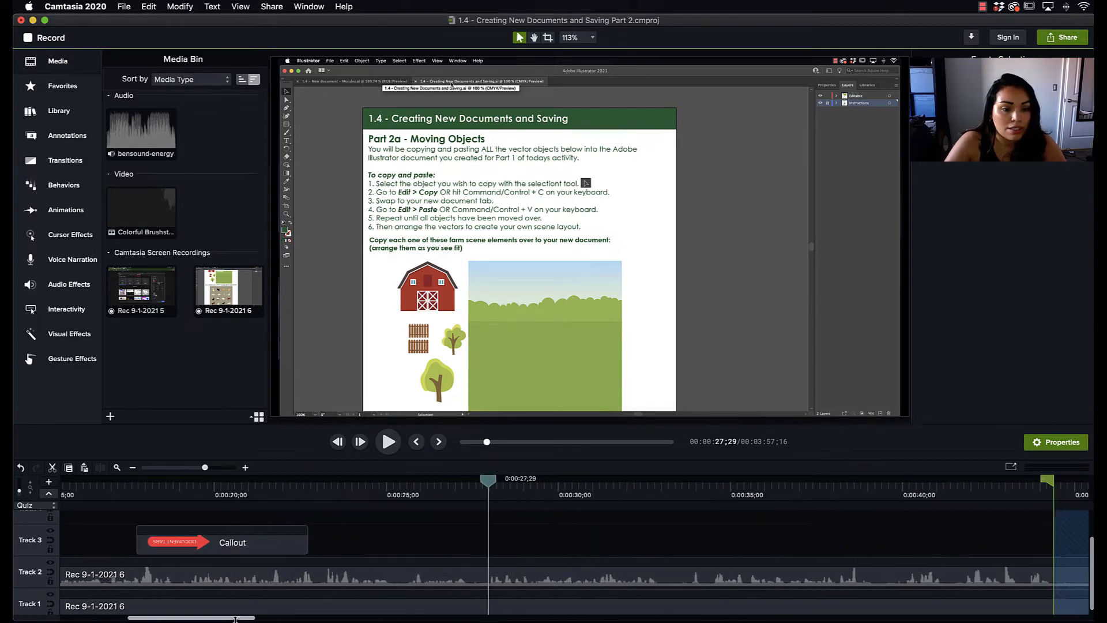
scroll(242, 618, "right", 2)
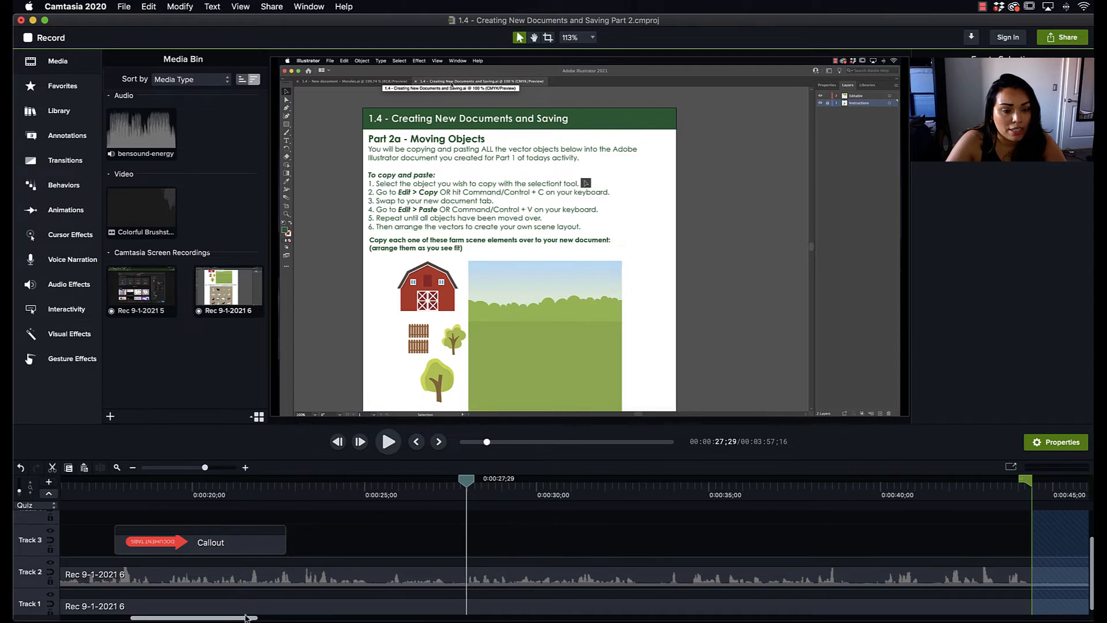
scroll(389, 611, "right", 20)
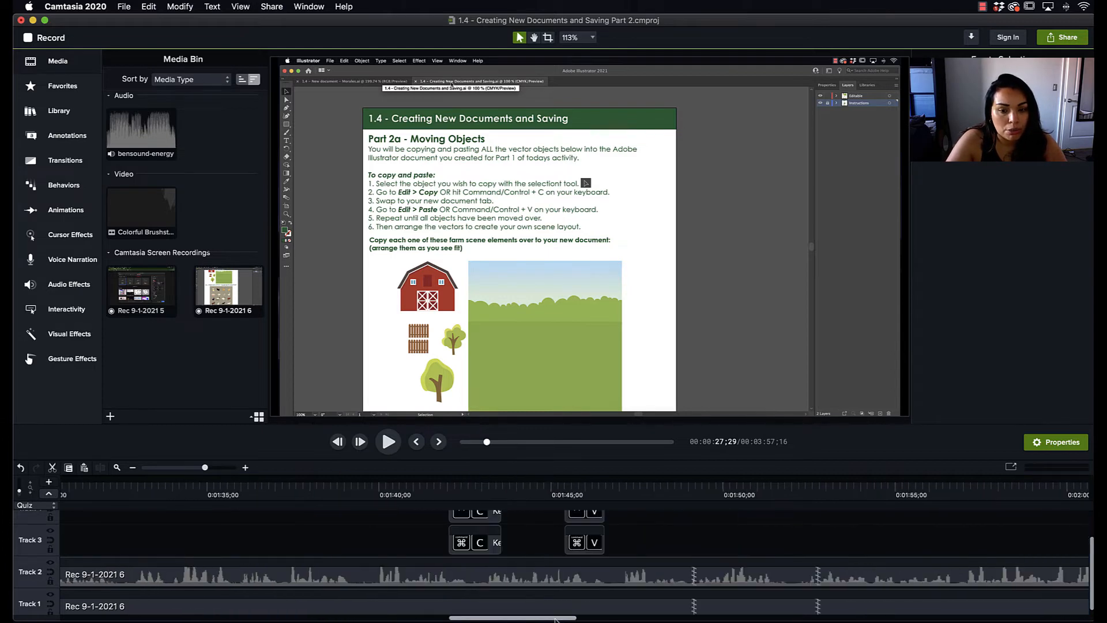
left_click(497, 490)
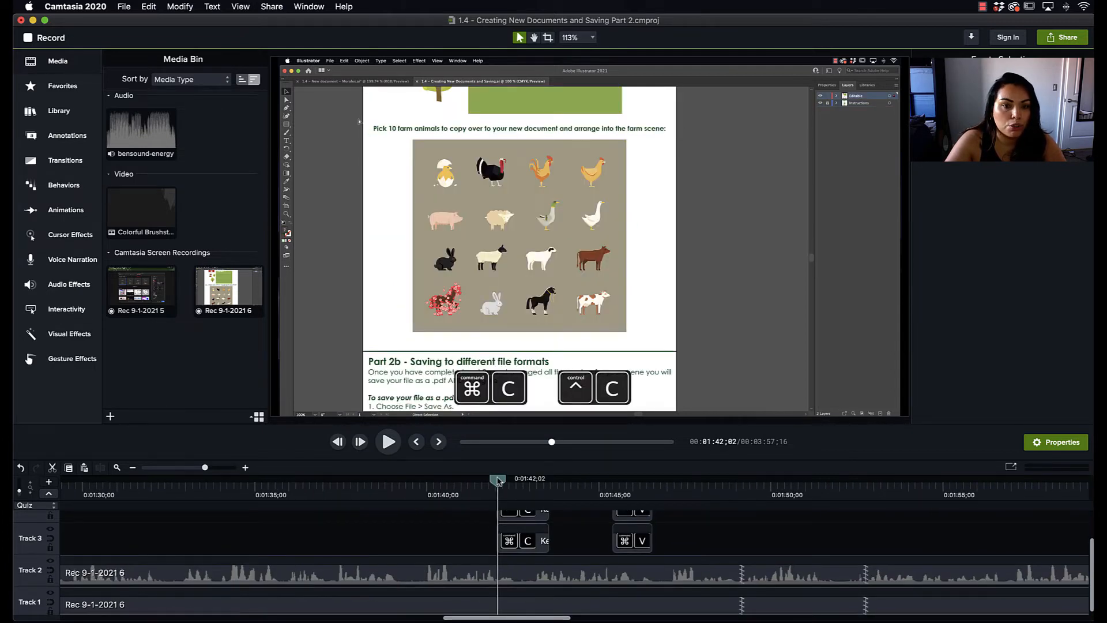
left_click_drag(498, 481, 530, 489)
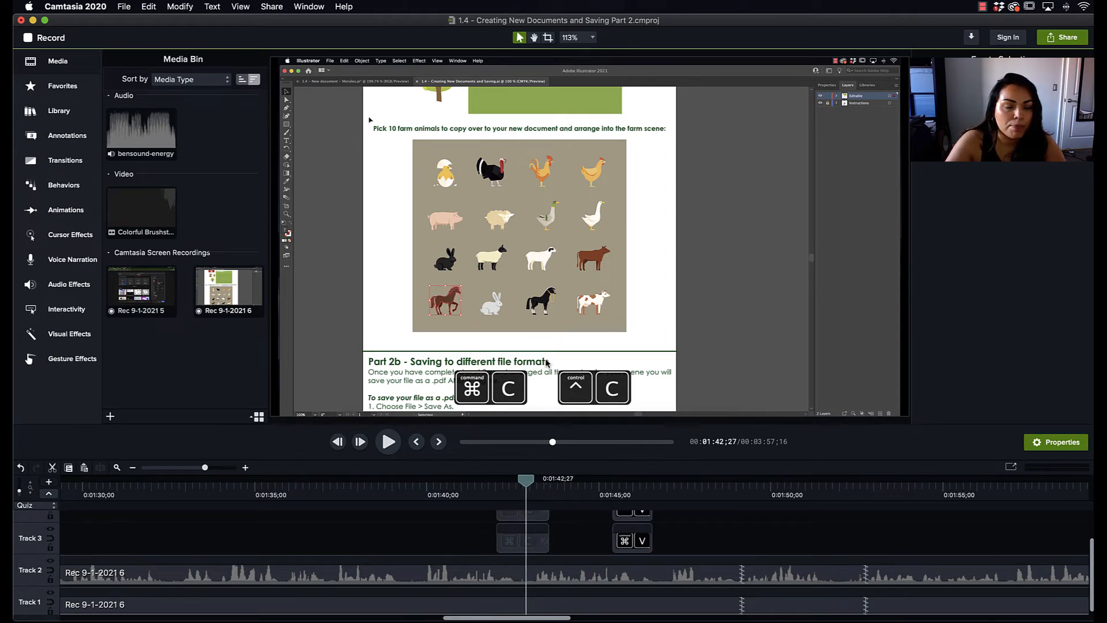
- Examine the gesture, visual, interactivity, audio, cursor, animation, behavior and transition effects available for the project
left_click(56, 361)
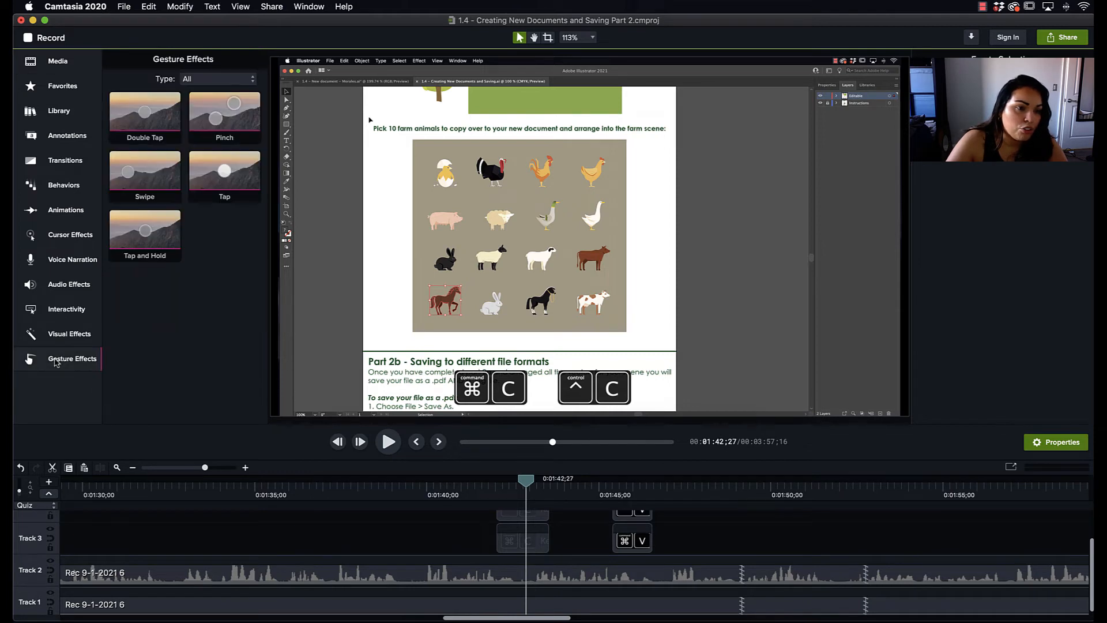
left_click(84, 333)
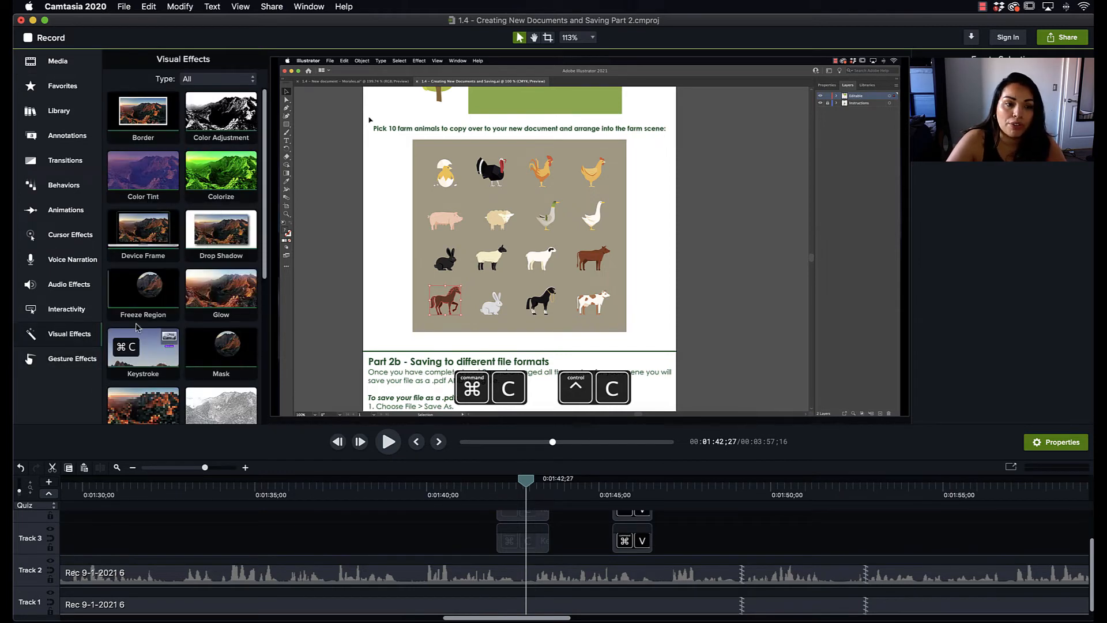
left_click(75, 321)
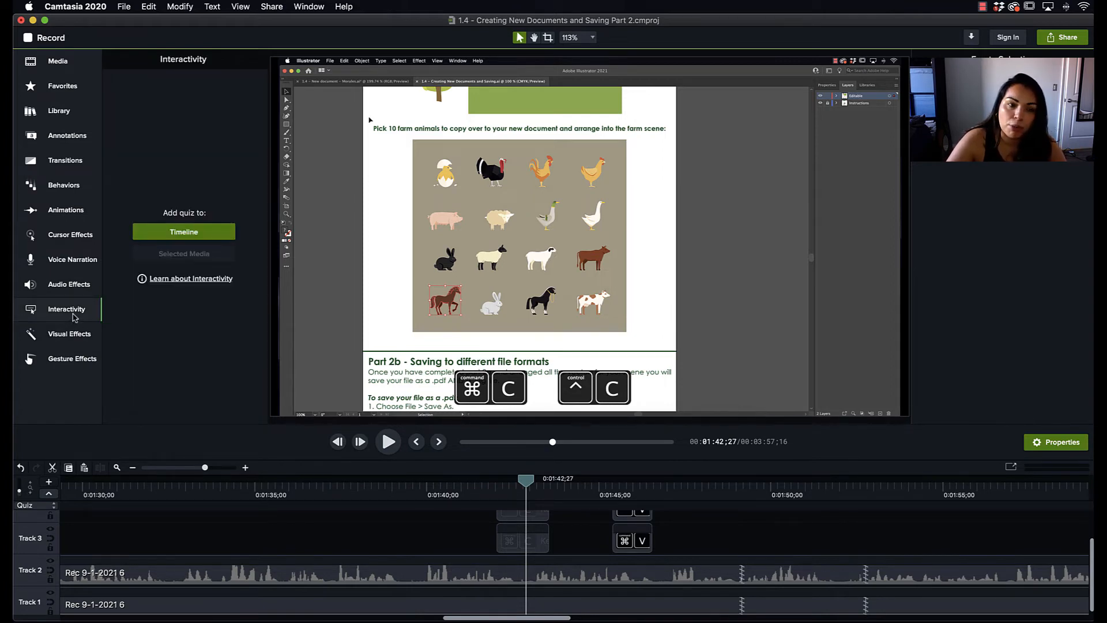
left_click(61, 287)
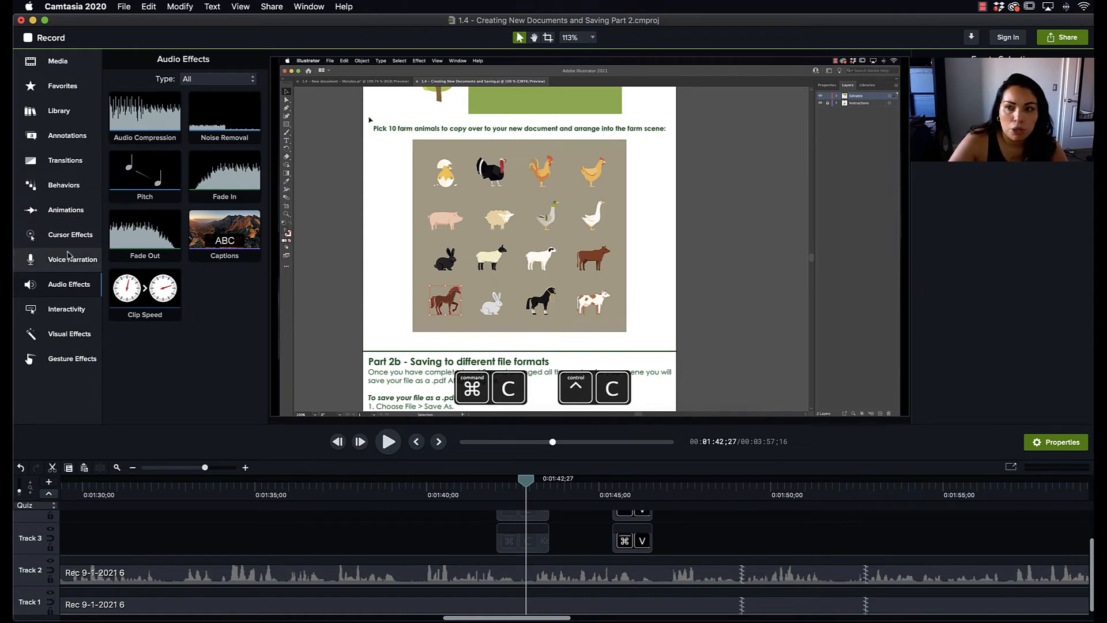
left_click(74, 243)
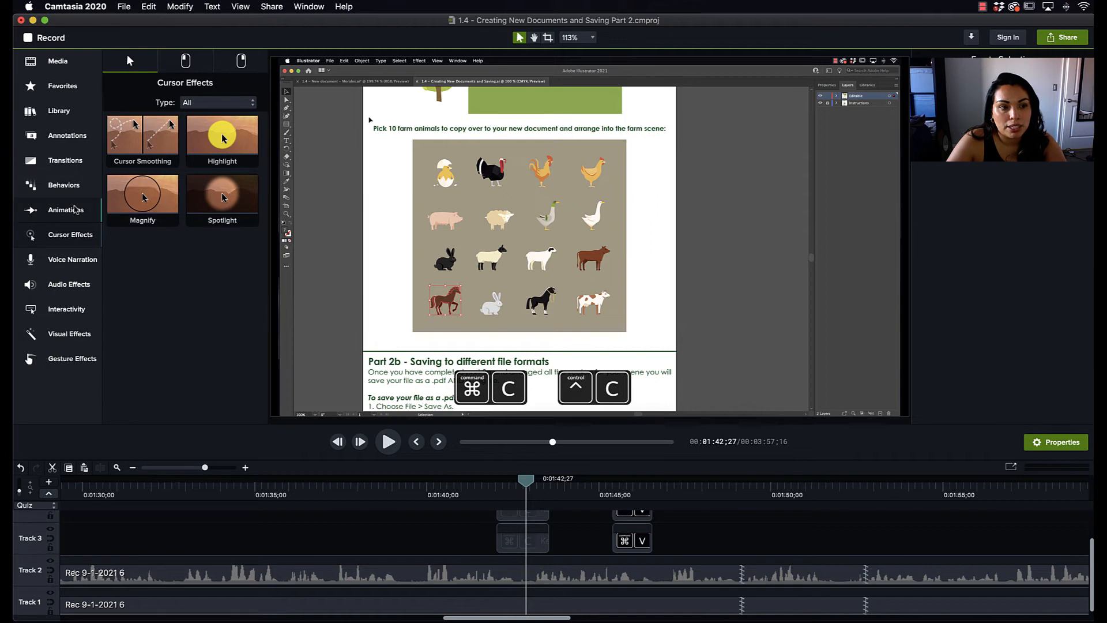
left_click(75, 208)
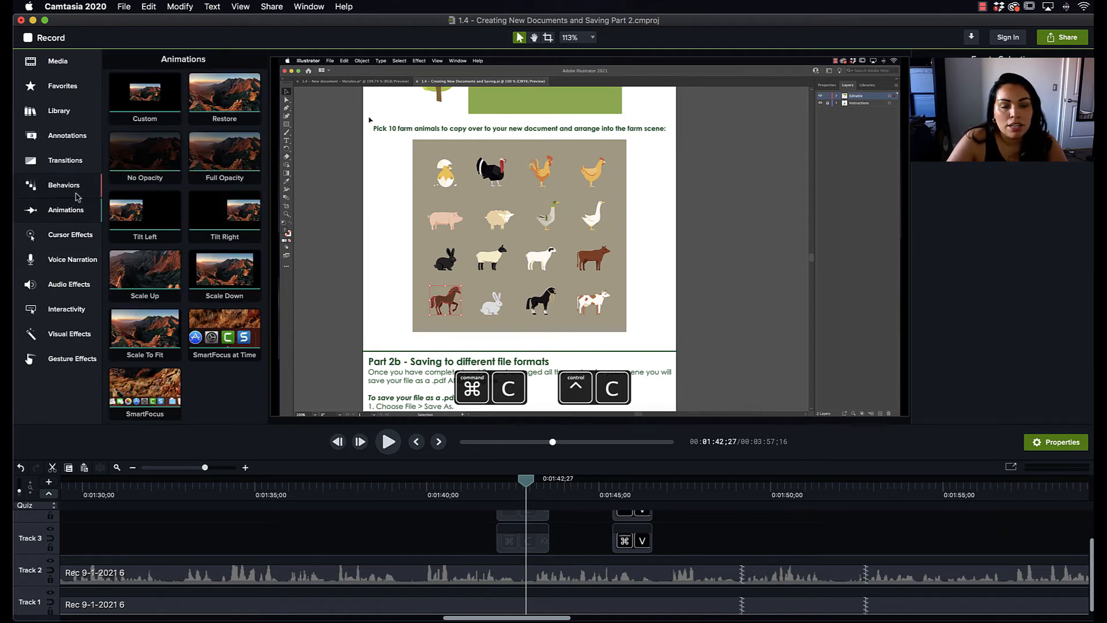
left_click(77, 196)
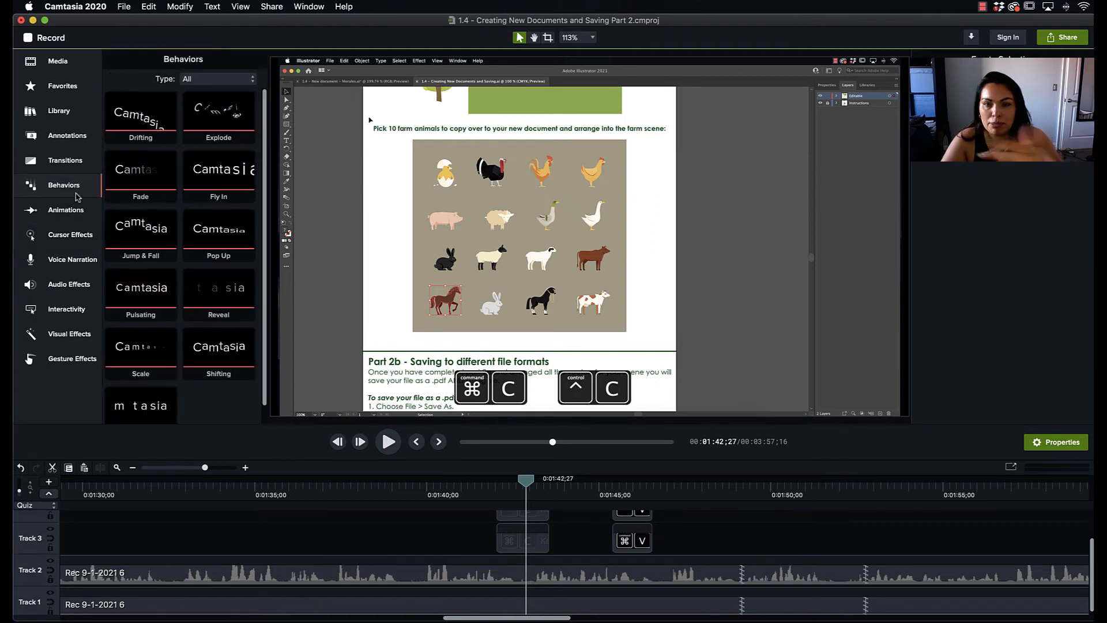
left_click(75, 159)
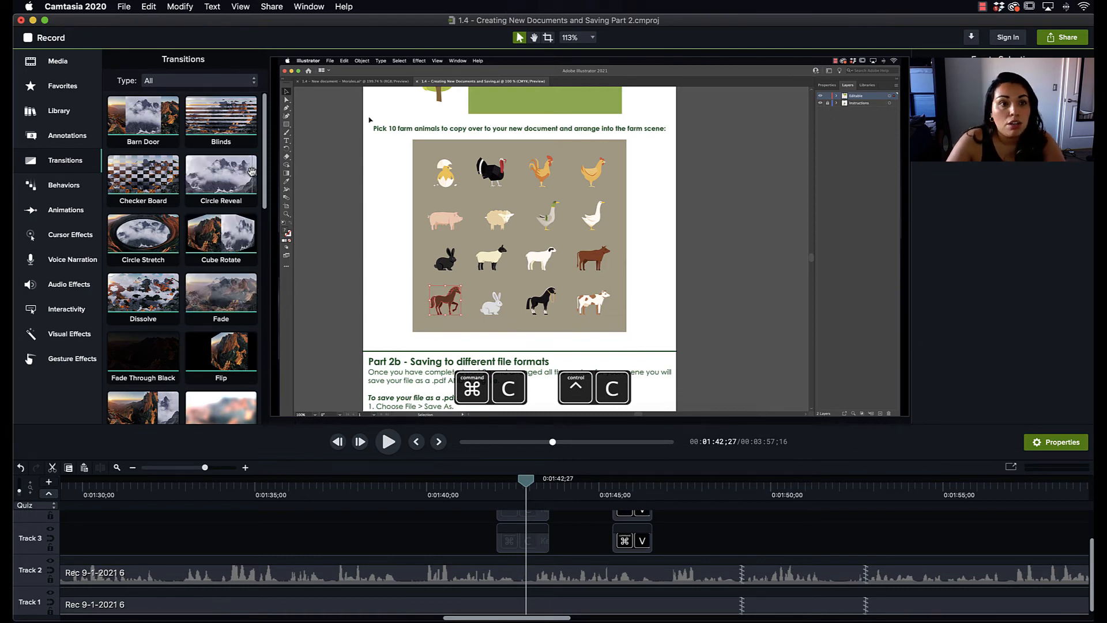
- Examine the available sharing and export destinations for the video, leaving without choosing one
left_click(274, 7)
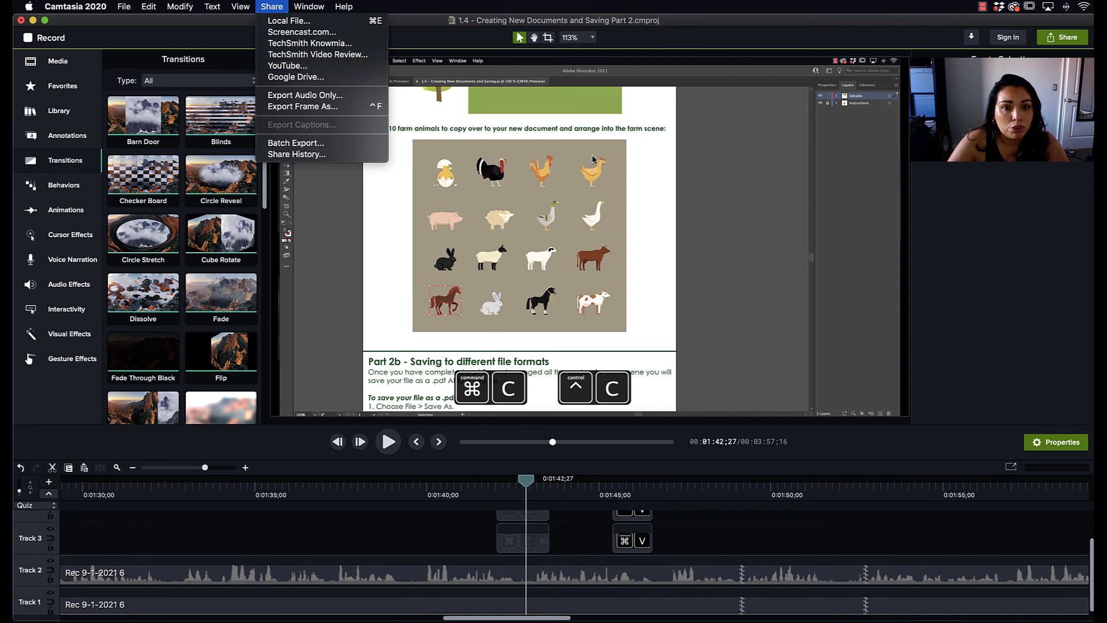
left_click(763, 43)
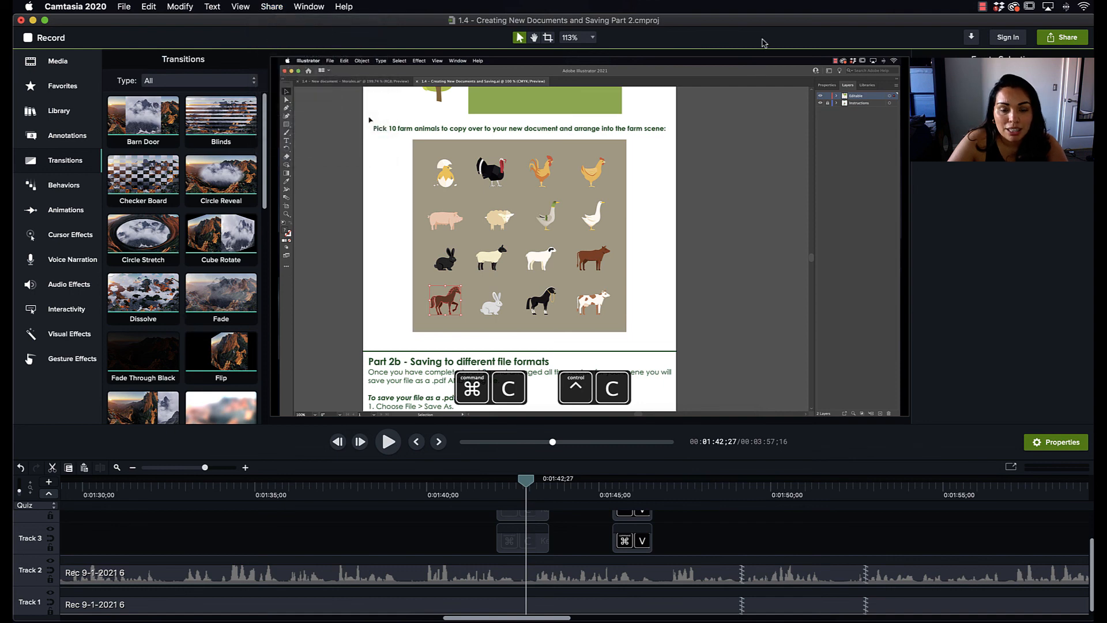